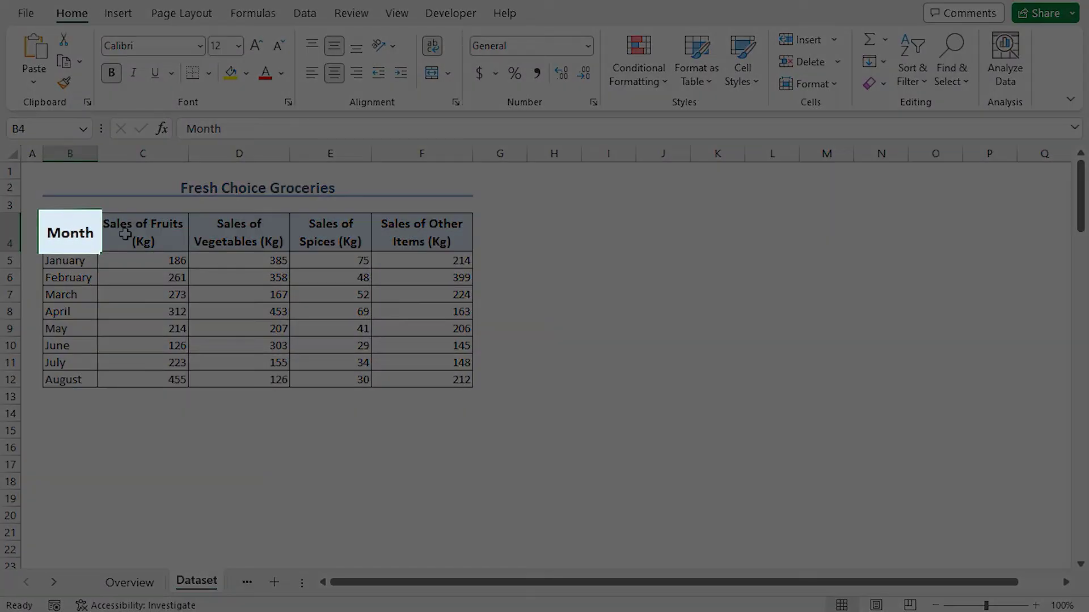
Point out the table's Sales of Fruits, Vegetables, Spices, Other Items and Month columns.
{"action": "left_click", "coordinate": [142, 236]}
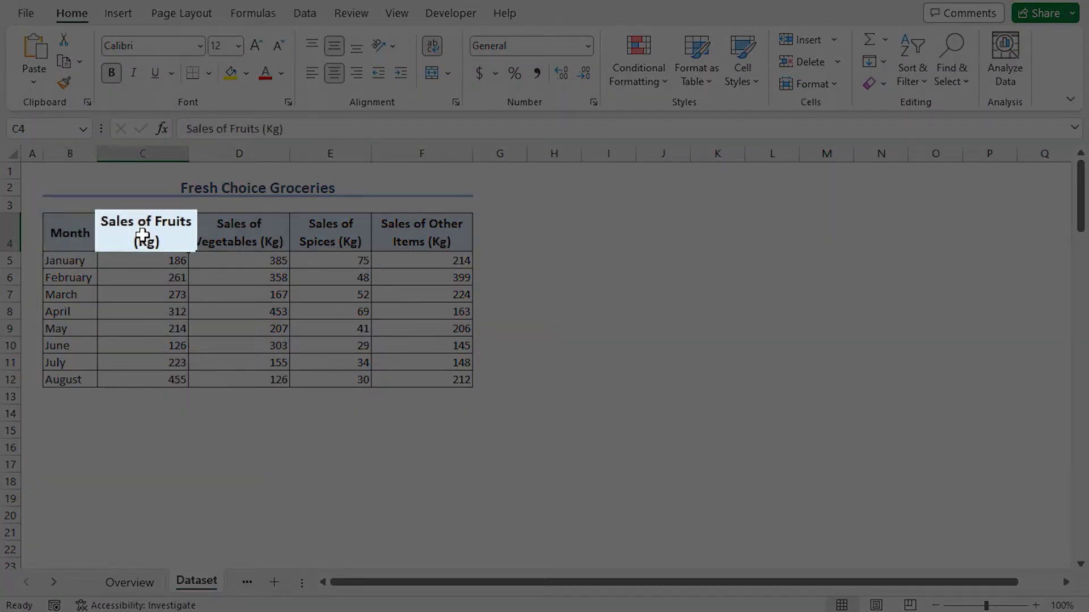
{"action": "left_click", "coordinate": [258, 229]}
{"action": "left_click", "coordinate": [340, 229]}
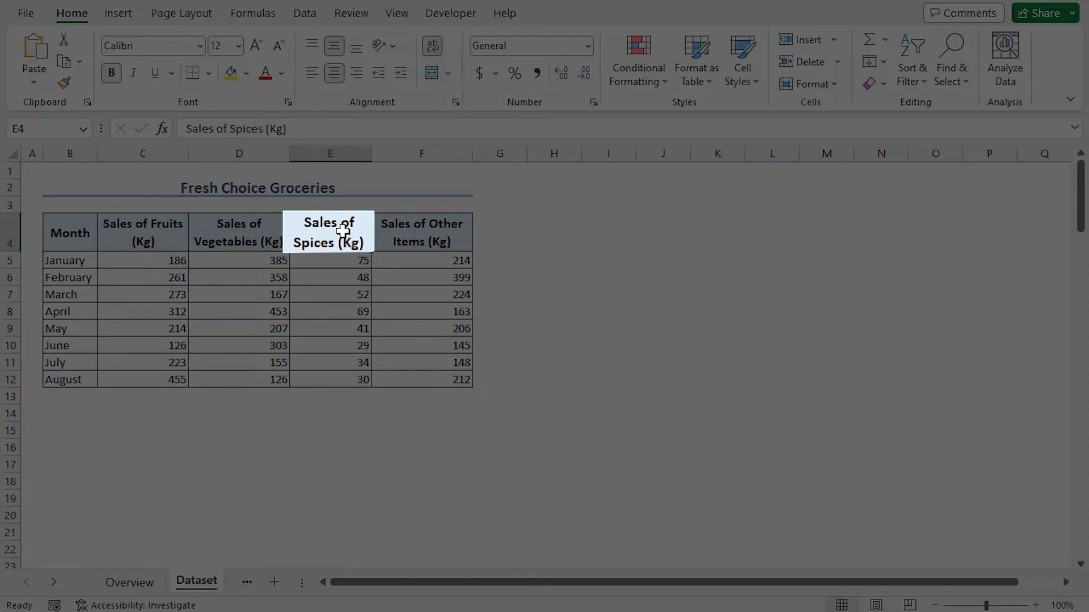
{"action": "left_click", "coordinate": [420, 238]}
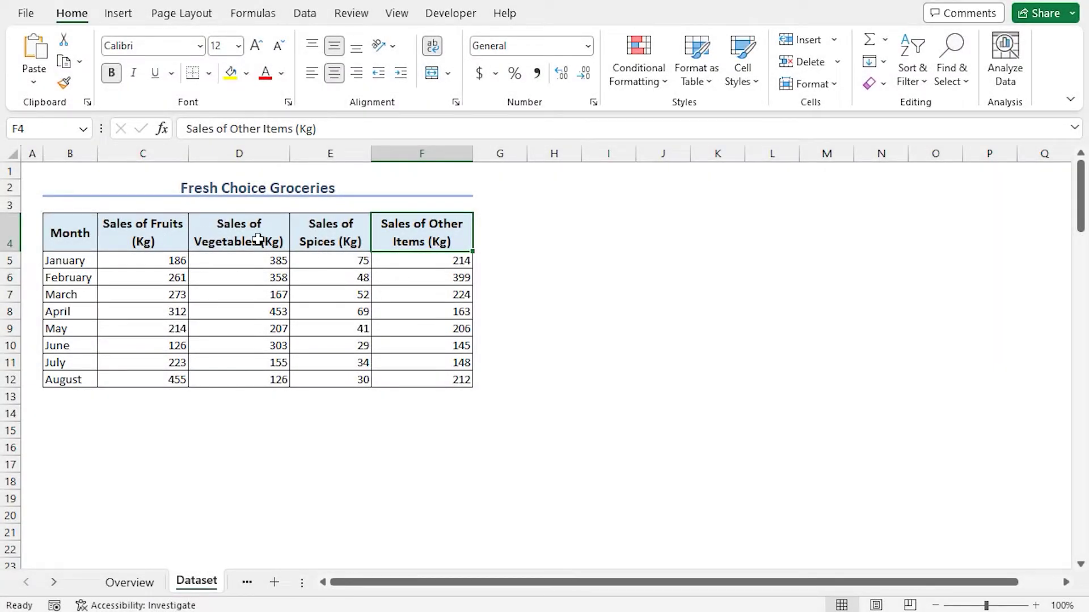
{"action": "left_click", "coordinate": [81, 237]}
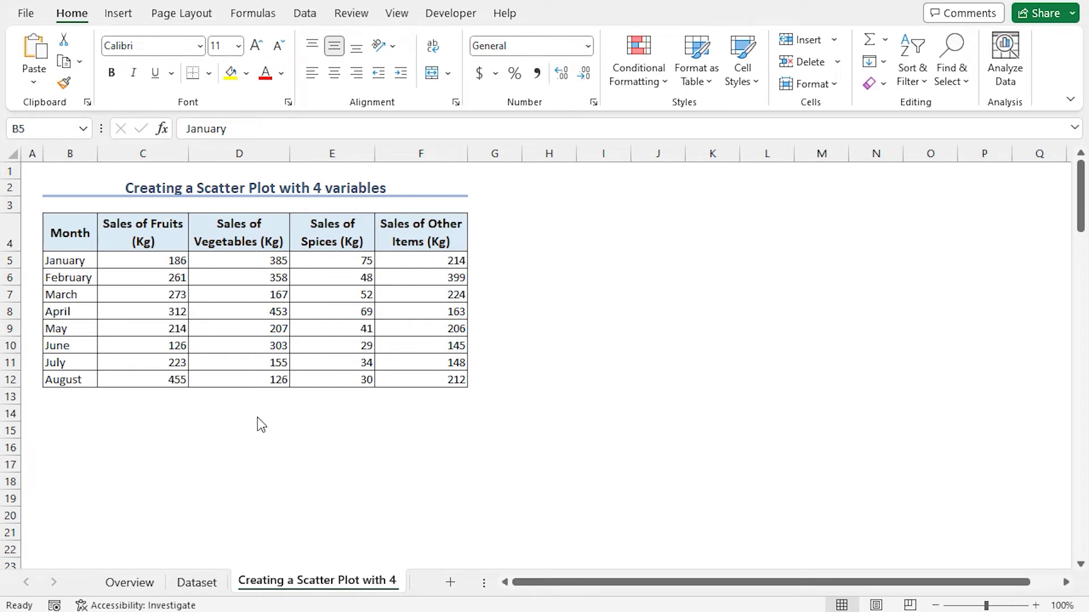
Insert a markers-only scatter chart of B5:F12 and place it beside the sales table.
{"action": "left_click", "coordinate": [68, 260]}
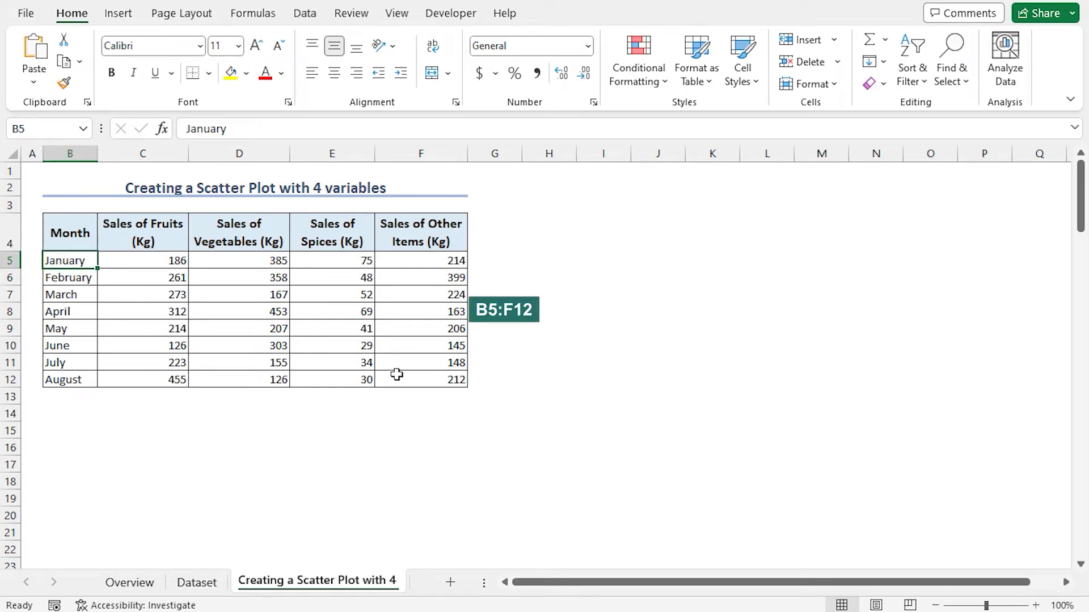
{"action": "left_click", "coordinate": [423, 383], "text": "shift"}
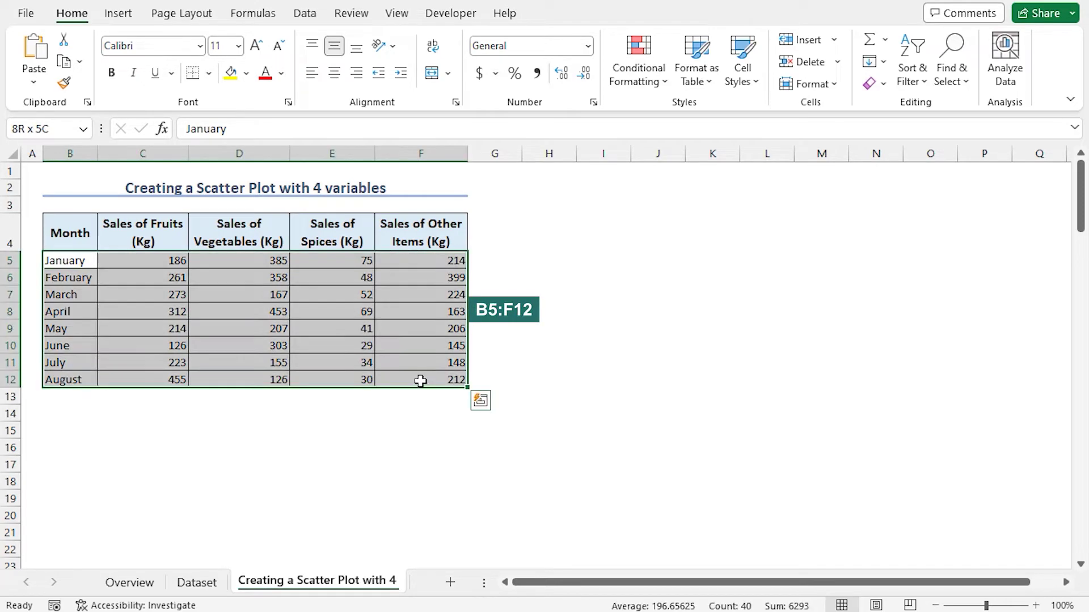
{"action": "left_click", "coordinate": [119, 14]}
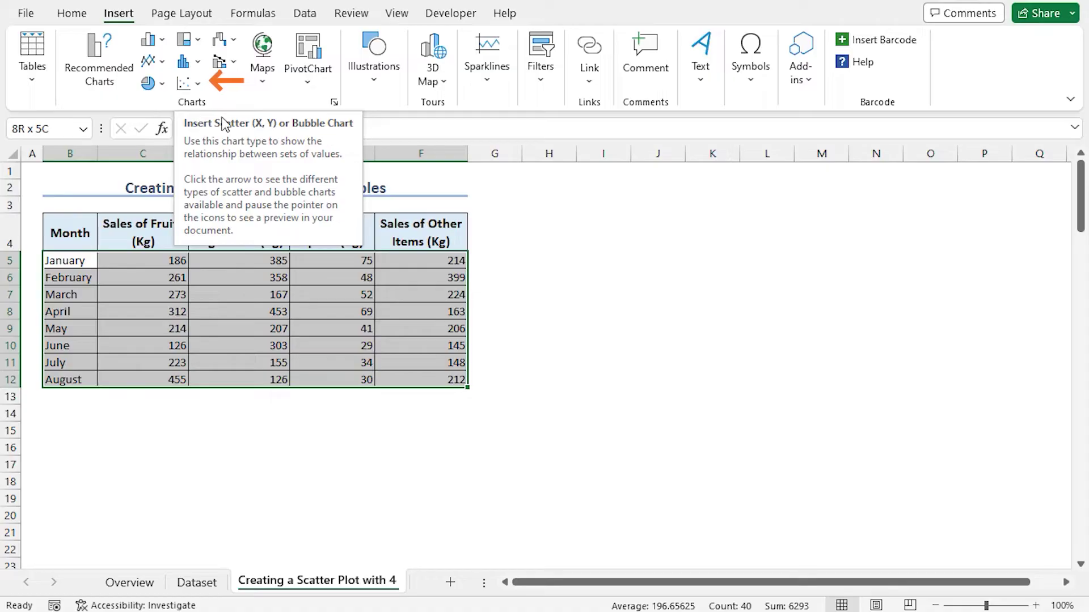
{"action": "left_click", "coordinate": [199, 85]}
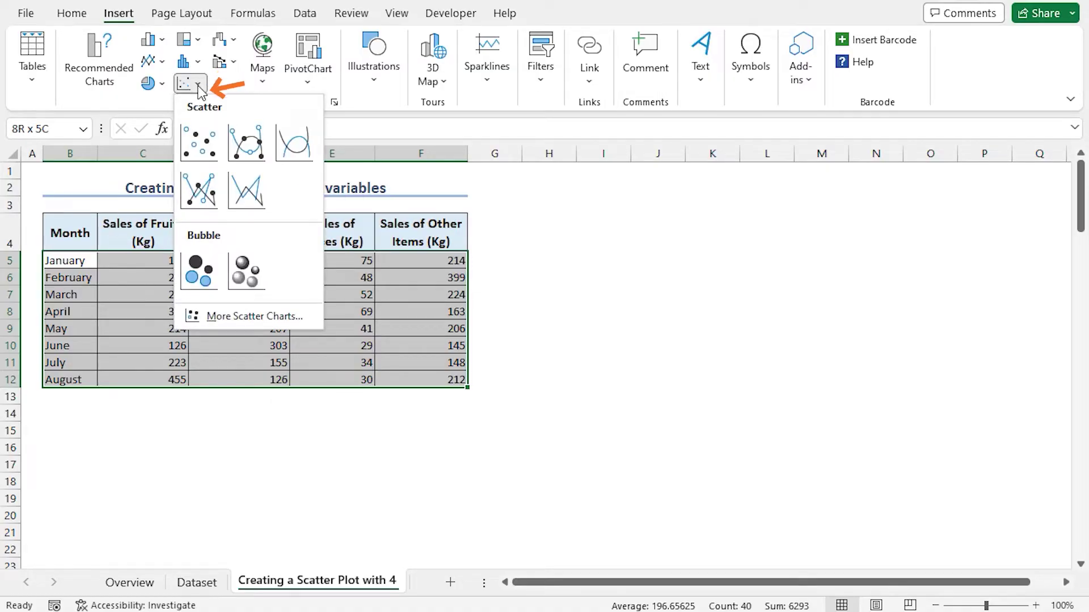
{"action": "left_click", "coordinate": [196, 147]}
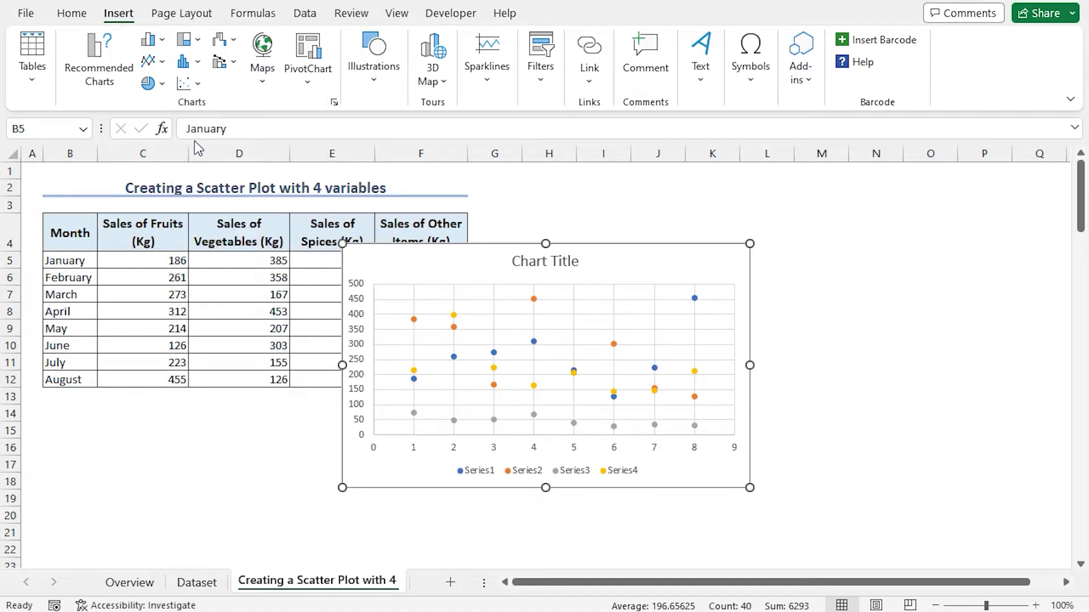
{"action": "left_click_drag", "start_coordinate": [418, 274], "coordinate": [561, 236]}
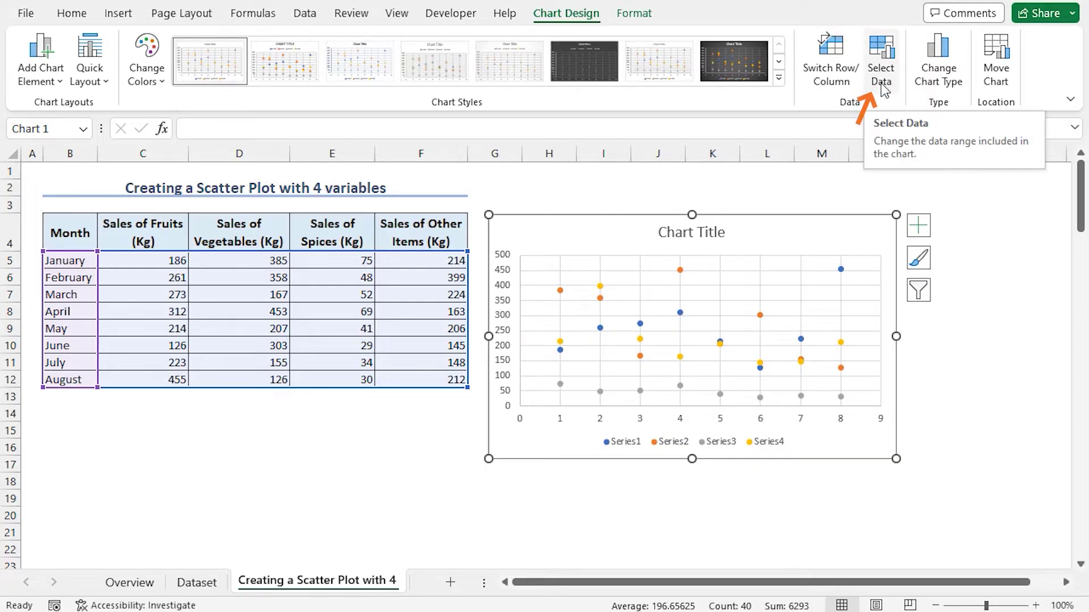
In Select Data, name Series1 from cell C4, Sales of Fruits (Kg).
{"action": "right_click", "coordinate": [544, 230]}
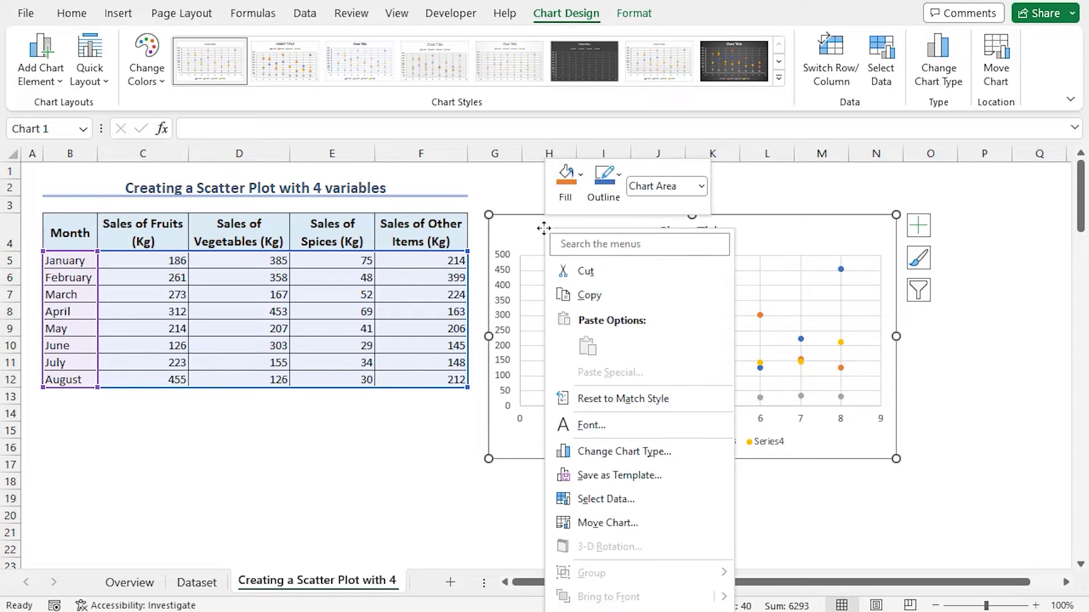
{"action": "left_click", "coordinate": [606, 498]}
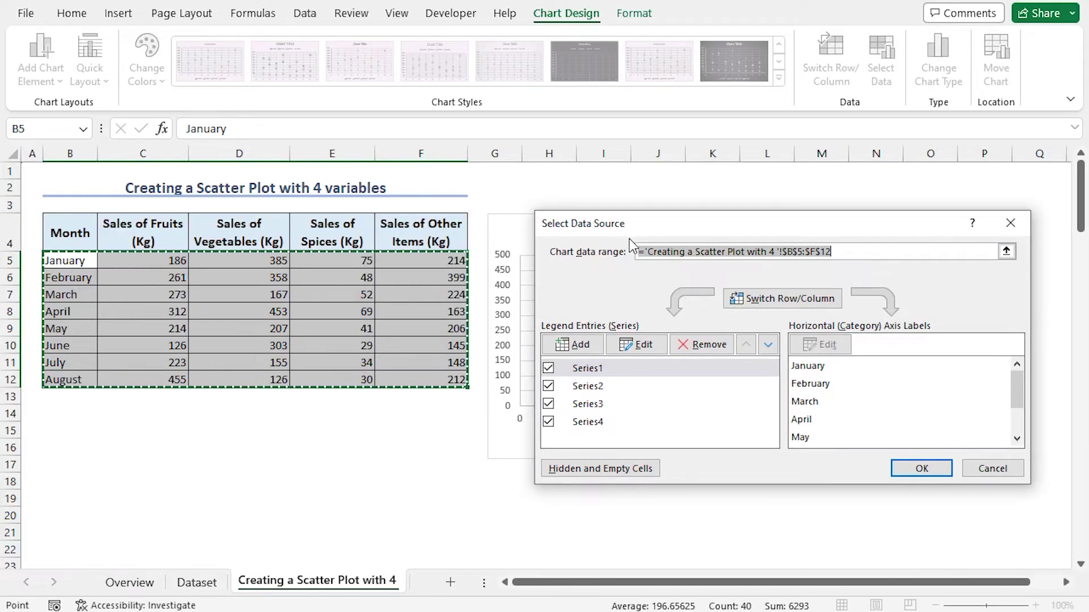
{"action": "left_click", "coordinate": [588, 370]}
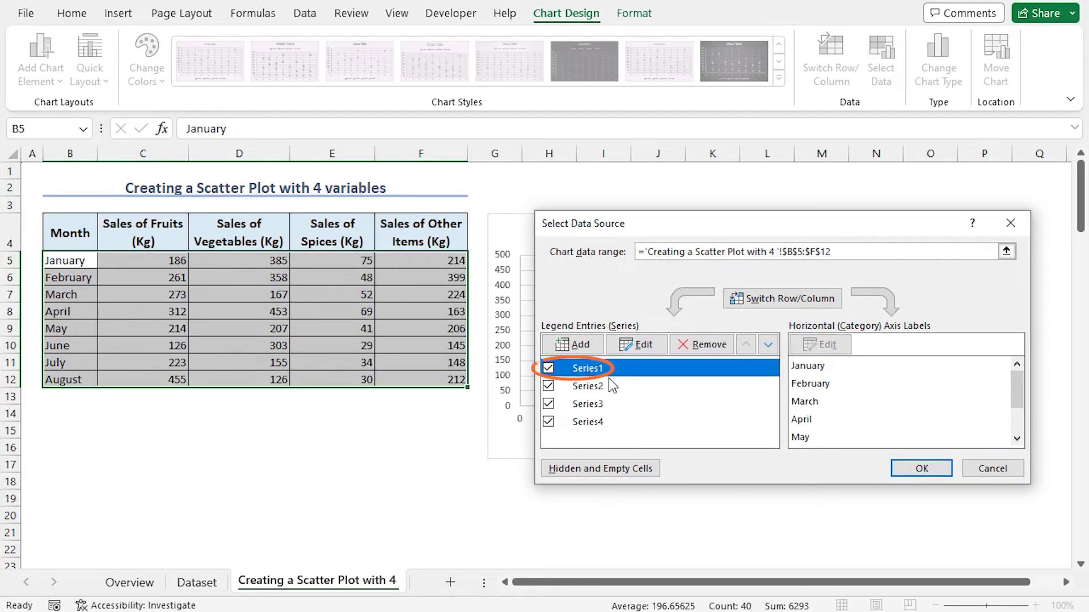
{"action": "left_click", "coordinate": [639, 347]}
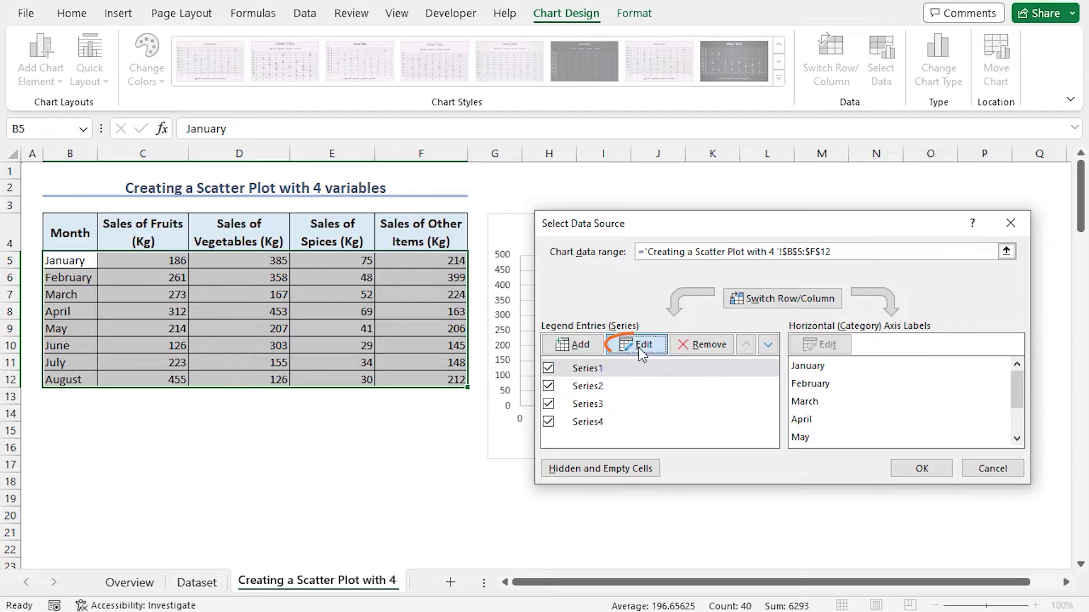
{"action": "left_click_drag", "start_coordinate": [745, 289], "coordinate": [845, 282]}
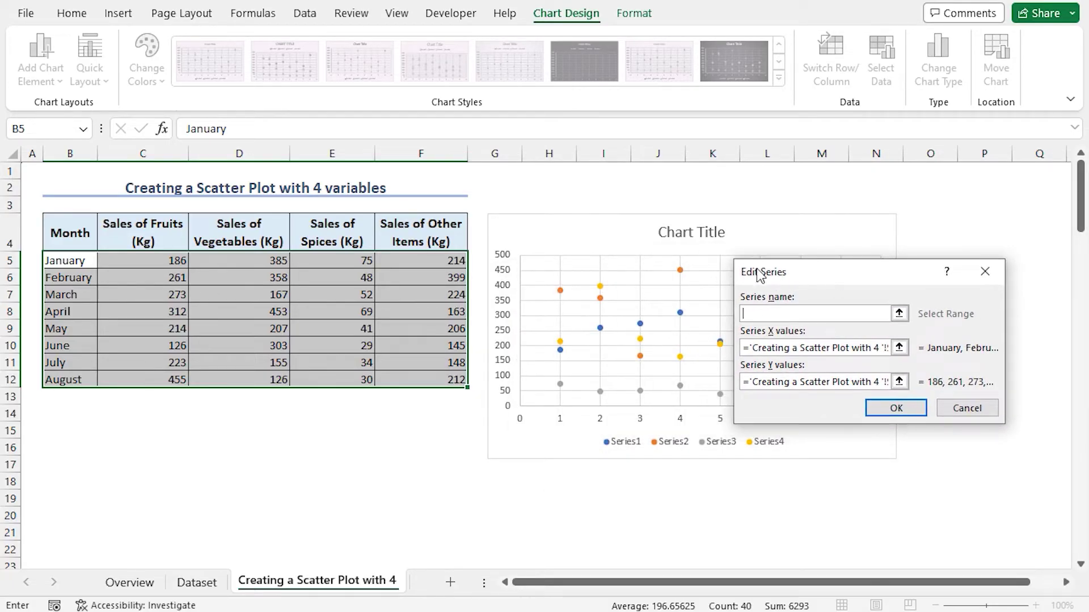
{"action": "left_click", "coordinate": [899, 313]}
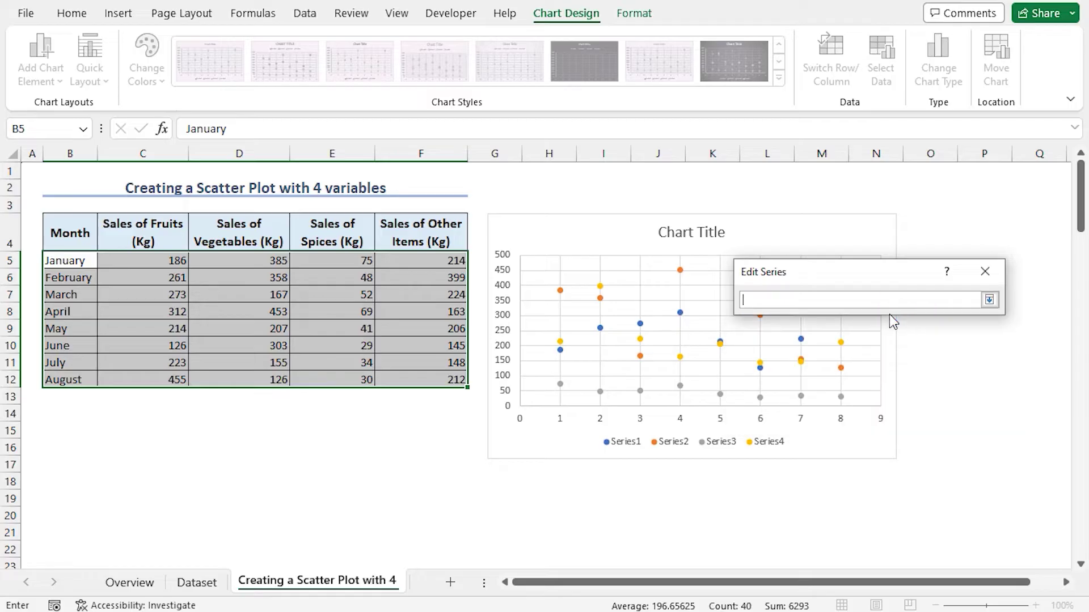
{"action": "left_click", "coordinate": [148, 235]}
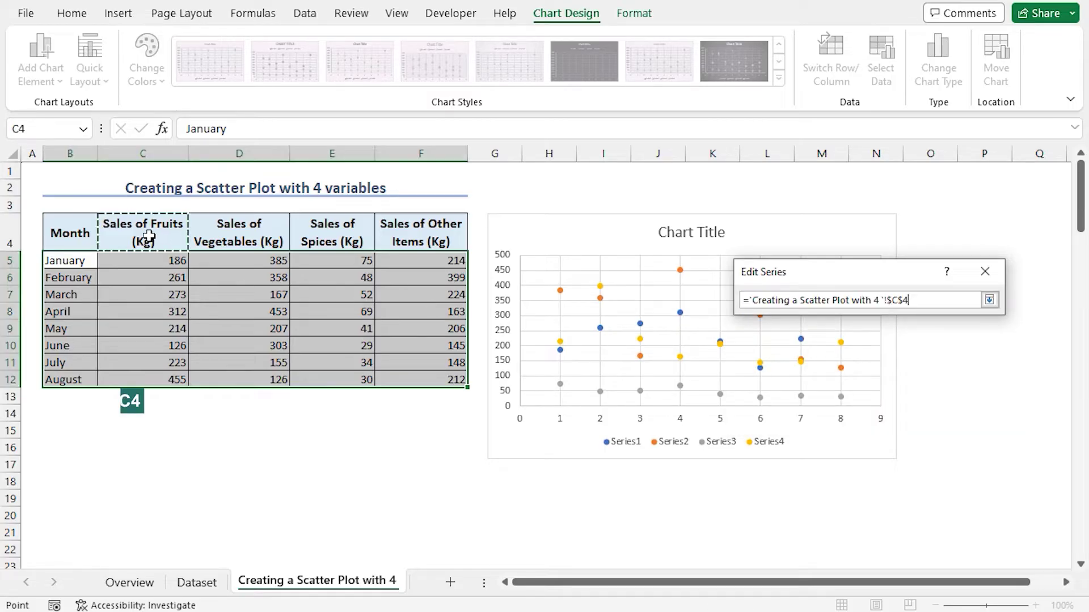
{"action": "left_click", "coordinate": [988, 300]}
{"action": "left_click", "coordinate": [895, 409]}
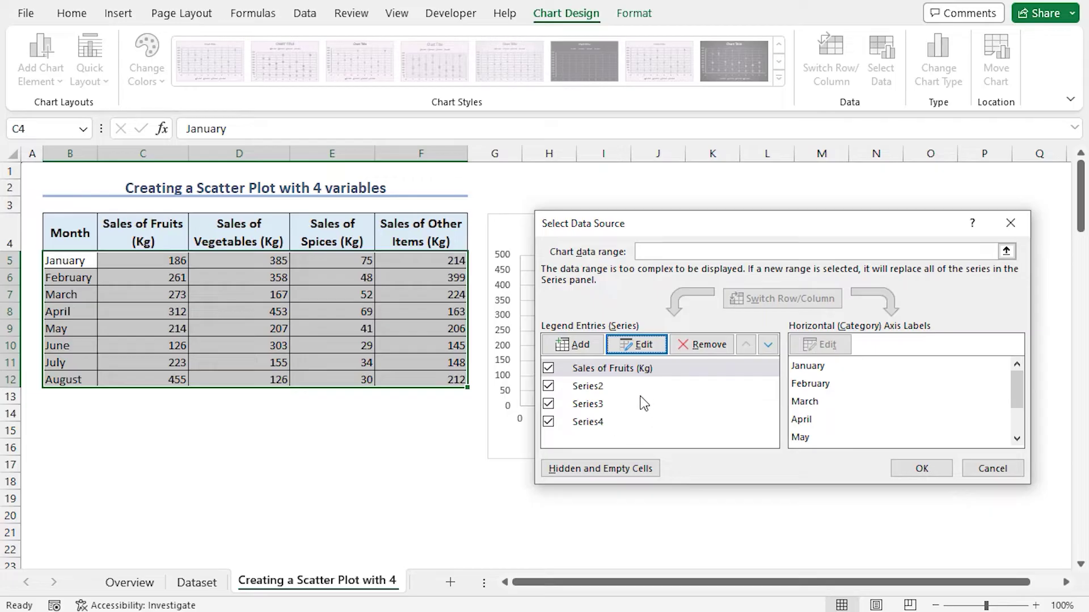
Name Series2 and Series3 from D4 and E4: Sales of Vegetables (Kg) and Sales of Spices (Kg).
{"action": "left_click", "coordinate": [588, 386]}
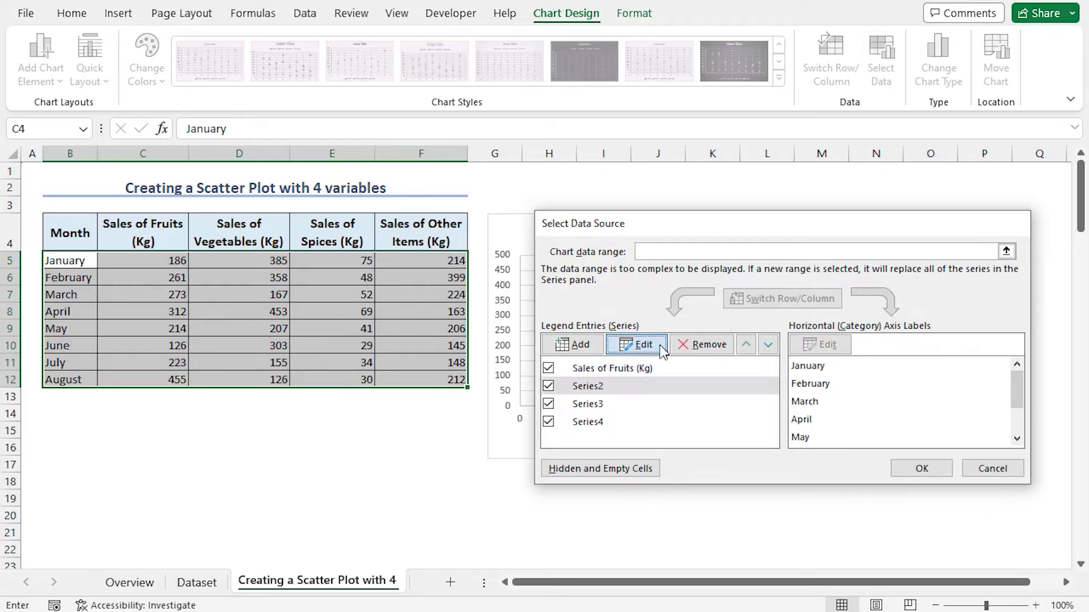
{"action": "left_click", "coordinate": [636, 344]}
{"action": "left_click", "coordinate": [239, 232]}
{"action": "left_click", "coordinate": [989, 300]}
{"action": "left_click", "coordinate": [895, 408]}
{"action": "left_click", "coordinate": [587, 403]}
{"action": "left_click", "coordinate": [636, 344]}
{"action": "left_click", "coordinate": [331, 232]}
{"action": "left_click", "coordinate": [989, 300]}
Name Series4 from F4, Sales of Other Items (Kg), and apply the data changes.
{"action": "left_click", "coordinate": [895, 408]}
{"action": "left_click", "coordinate": [587, 421]}
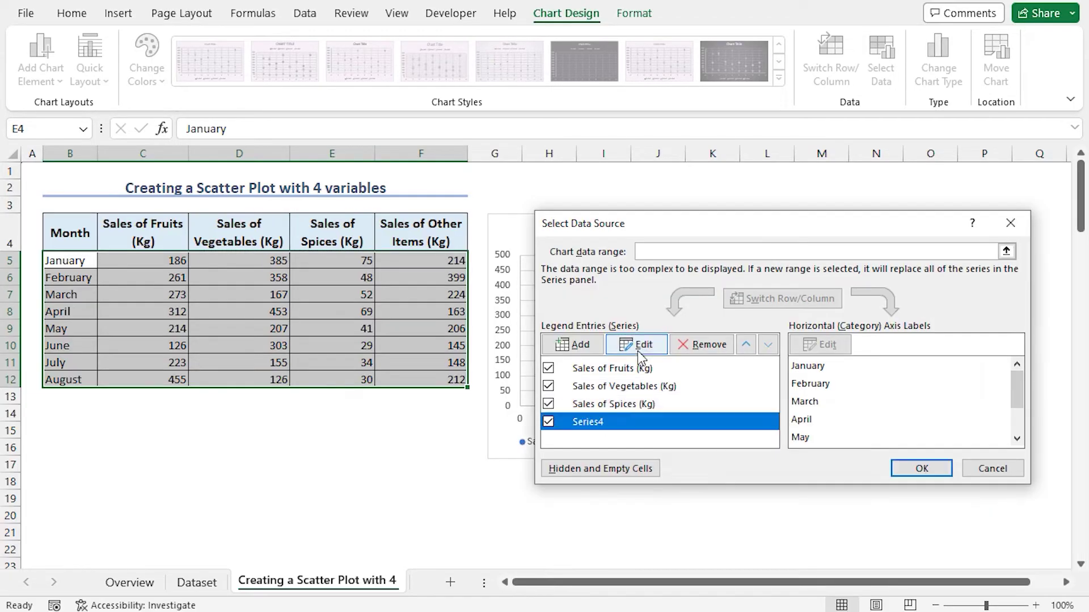
{"action": "left_click", "coordinate": [636, 345]}
{"action": "left_click", "coordinate": [421, 233]}
{"action": "left_click", "coordinate": [989, 300]}
{"action": "left_click", "coordinate": [895, 408]}
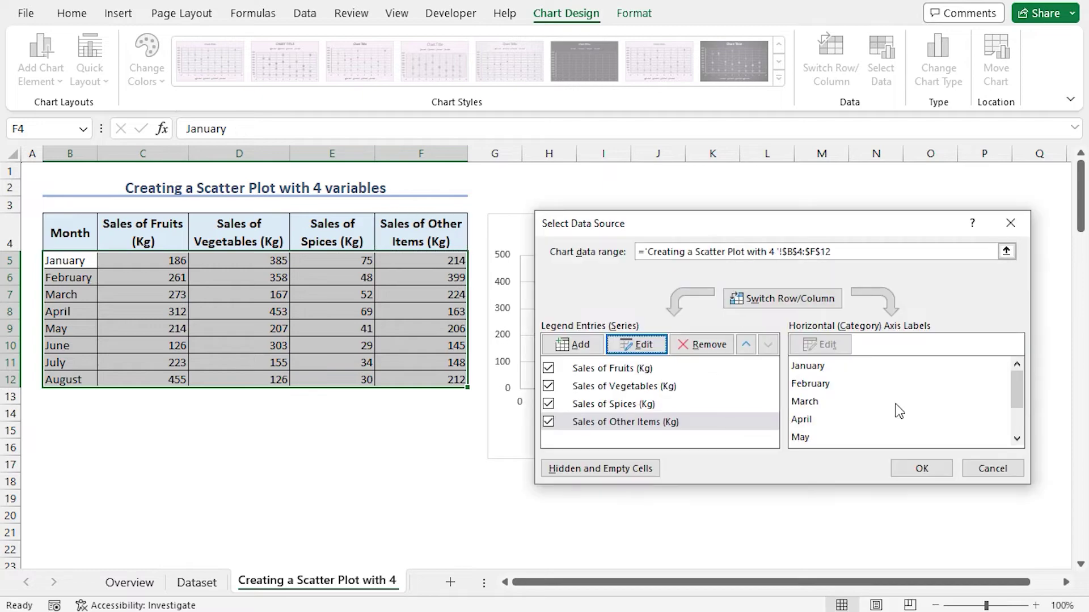
{"action": "left_click", "coordinate": [918, 468]}
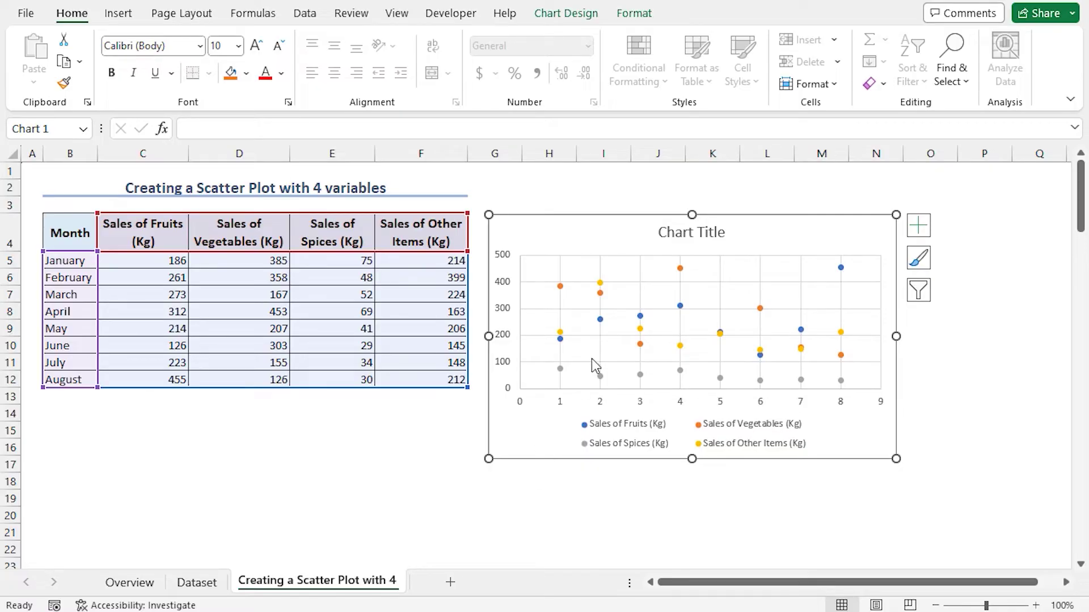
Give the Sales of Fruits series built-in square markers with a solid blue fill.
{"action": "left_click", "coordinate": [680, 307]}
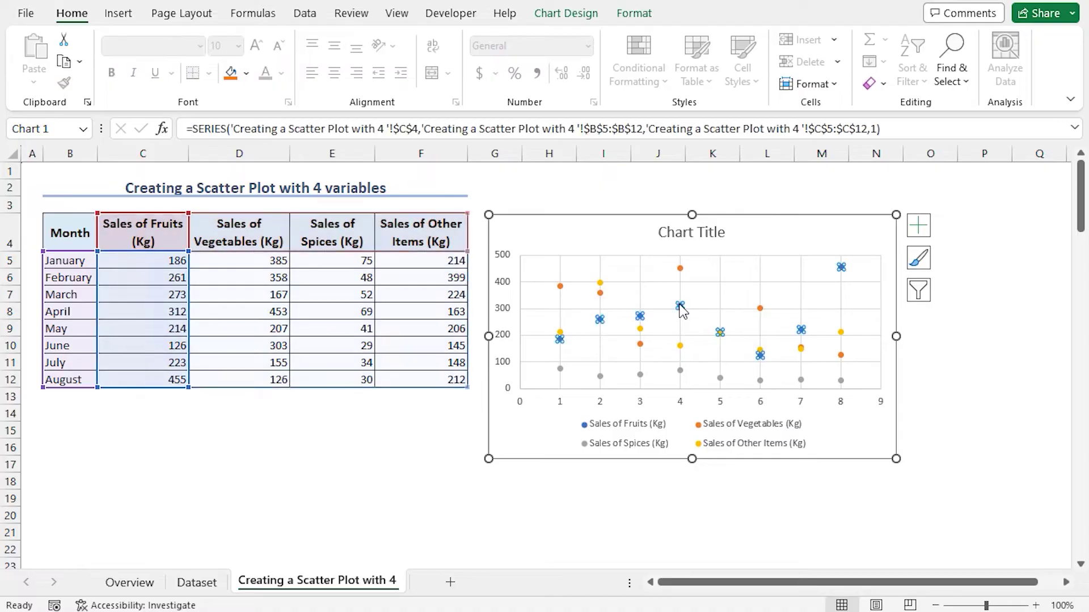
{"action": "right_click", "coordinate": [680, 306]}
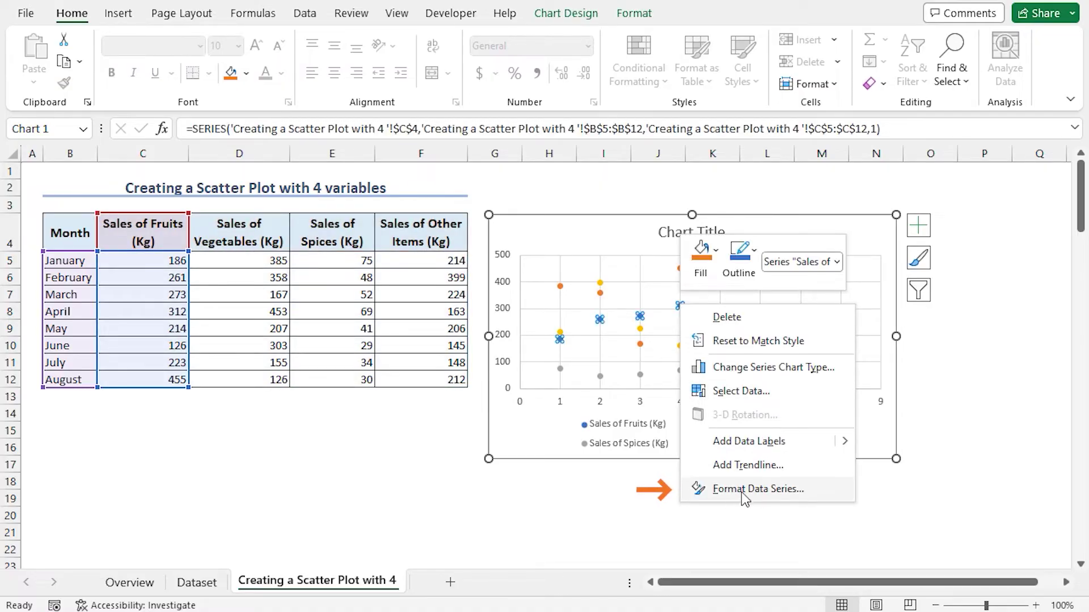
{"action": "left_click", "coordinate": [774, 491]}
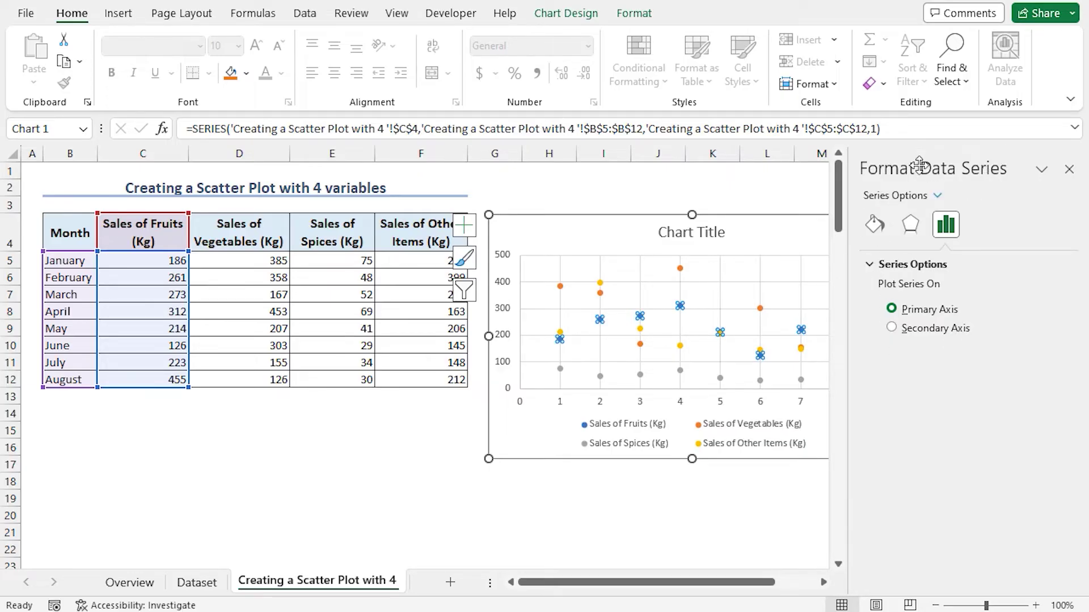
{"action": "left_click", "coordinate": [878, 226]}
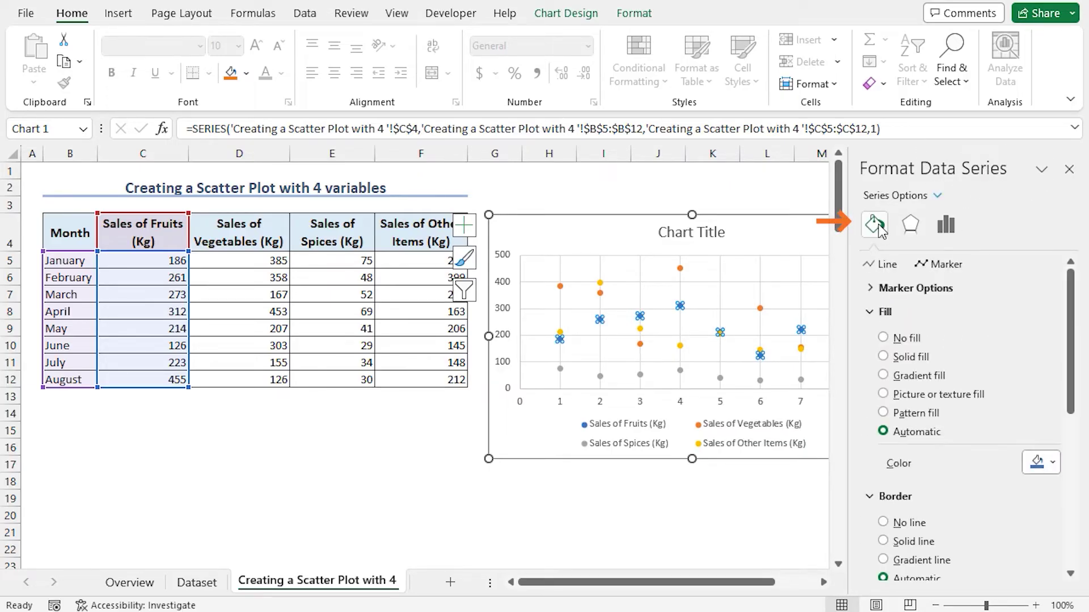
{"action": "left_click", "coordinate": [902, 288]}
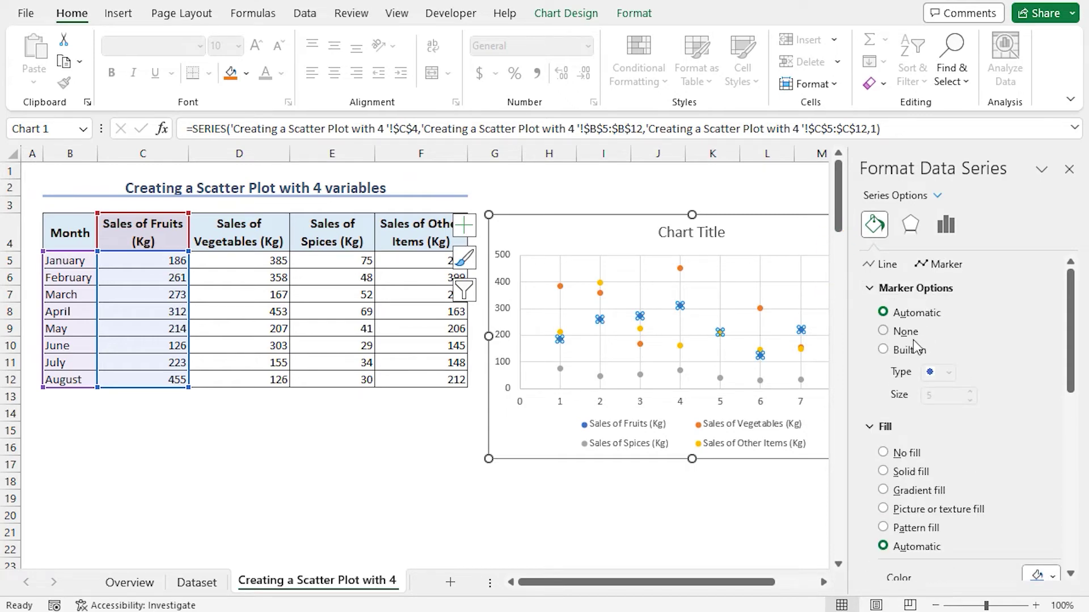
{"action": "left_click", "coordinate": [883, 350]}
{"action": "left_click", "coordinate": [950, 373]}
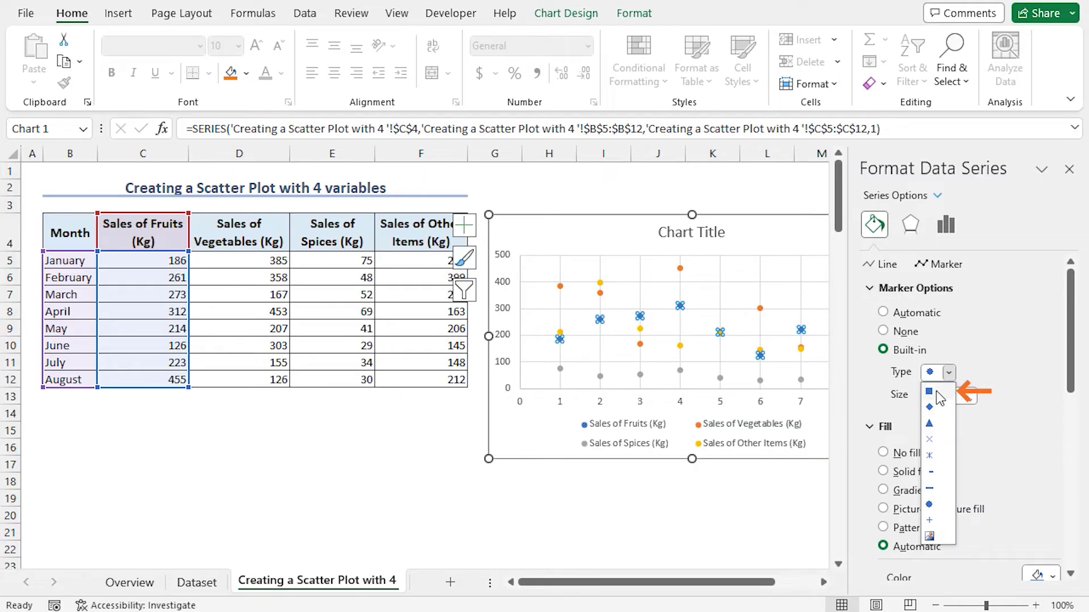
{"action": "left_click", "coordinate": [935, 393]}
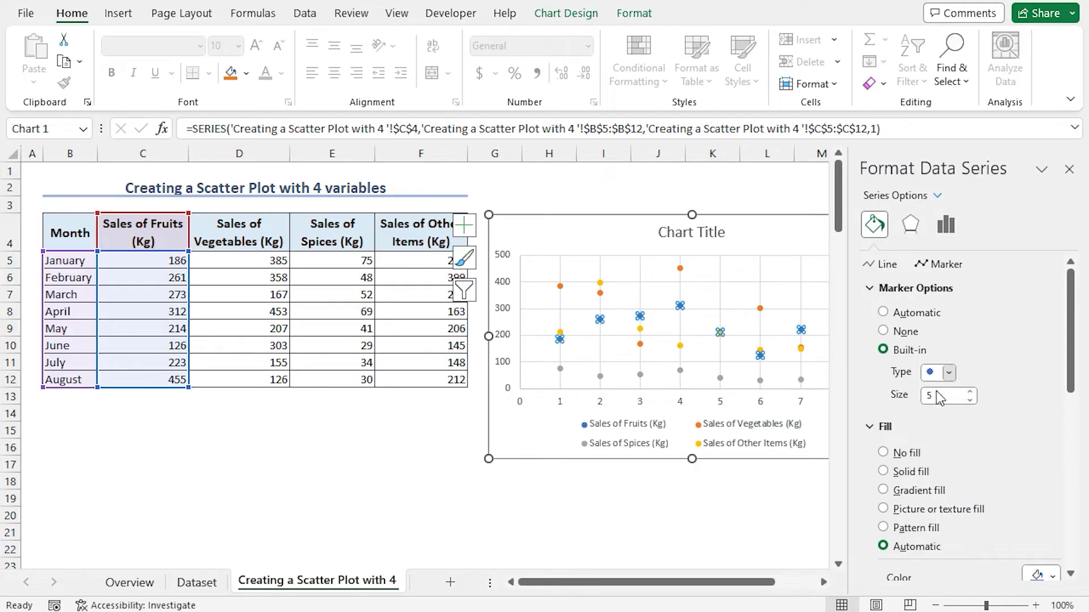
{"action": "left_click", "coordinate": [886, 289]}
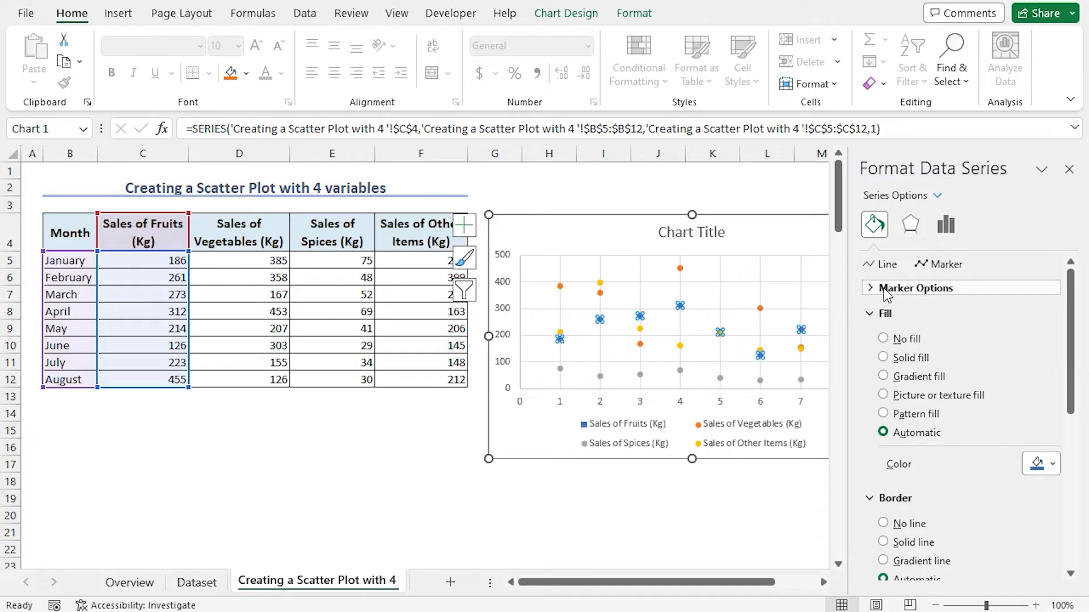
{"action": "left_click", "coordinate": [884, 357]}
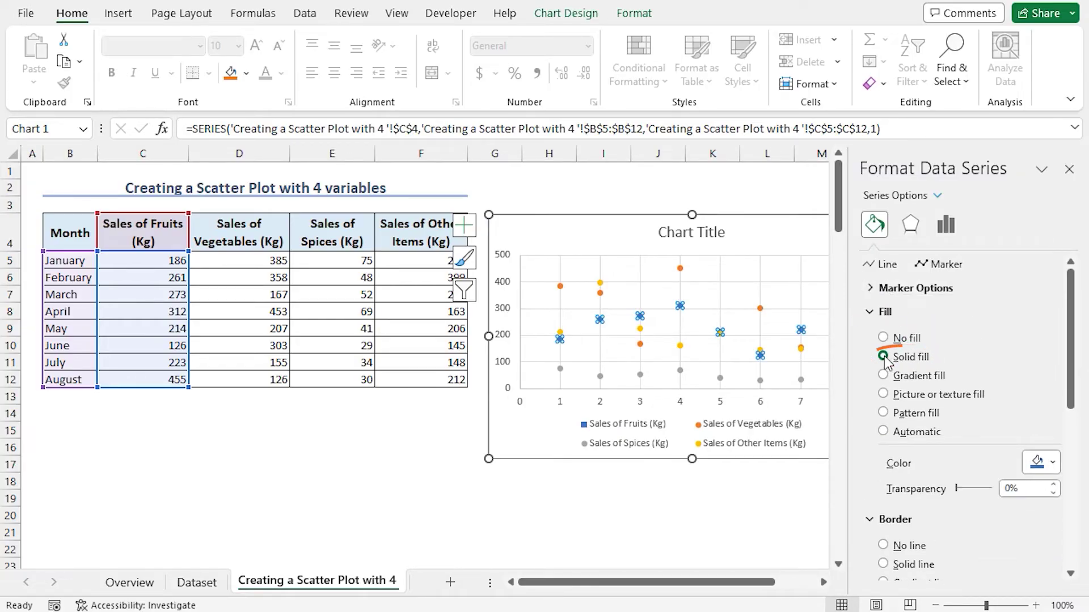
{"action": "left_click", "coordinate": [1051, 464]}
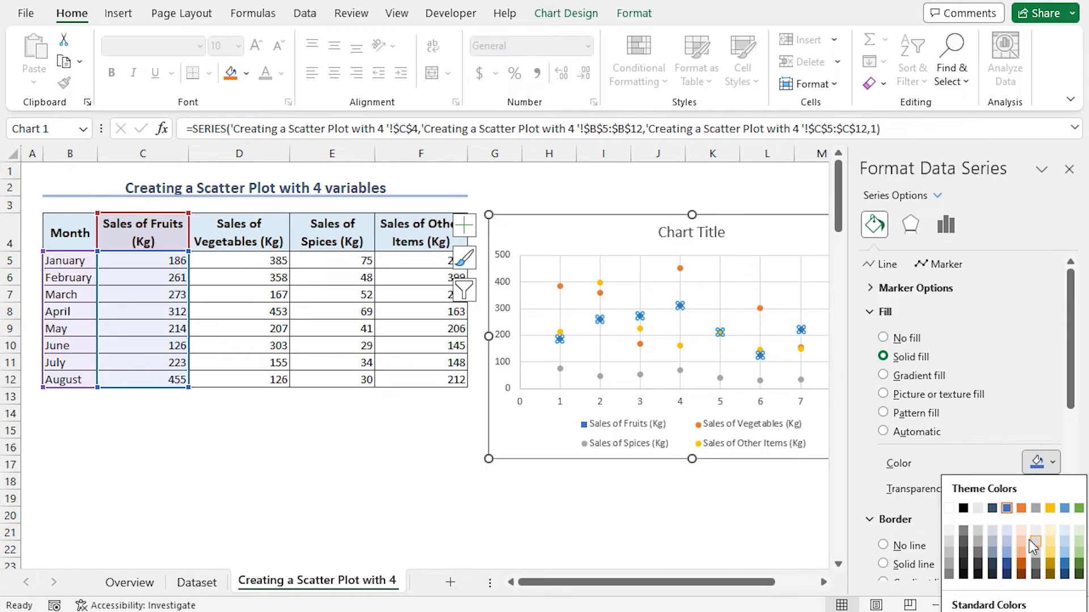
{"action": "left_click", "coordinate": [1007, 509]}
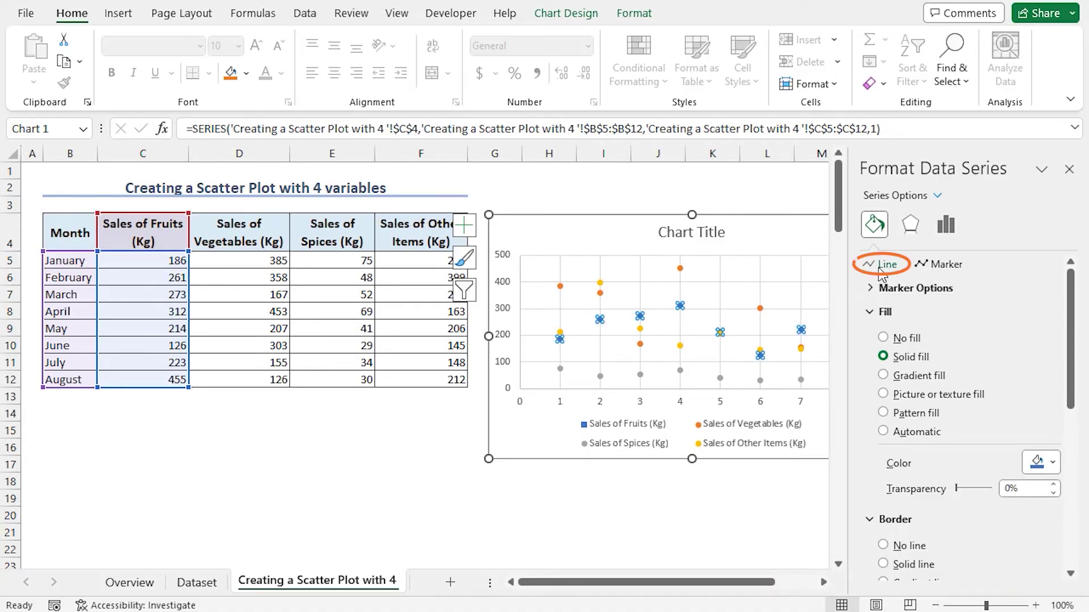
Connect the Fruits points with a solid line and close the formatting pane.
{"action": "left_click", "coordinate": [882, 266]}
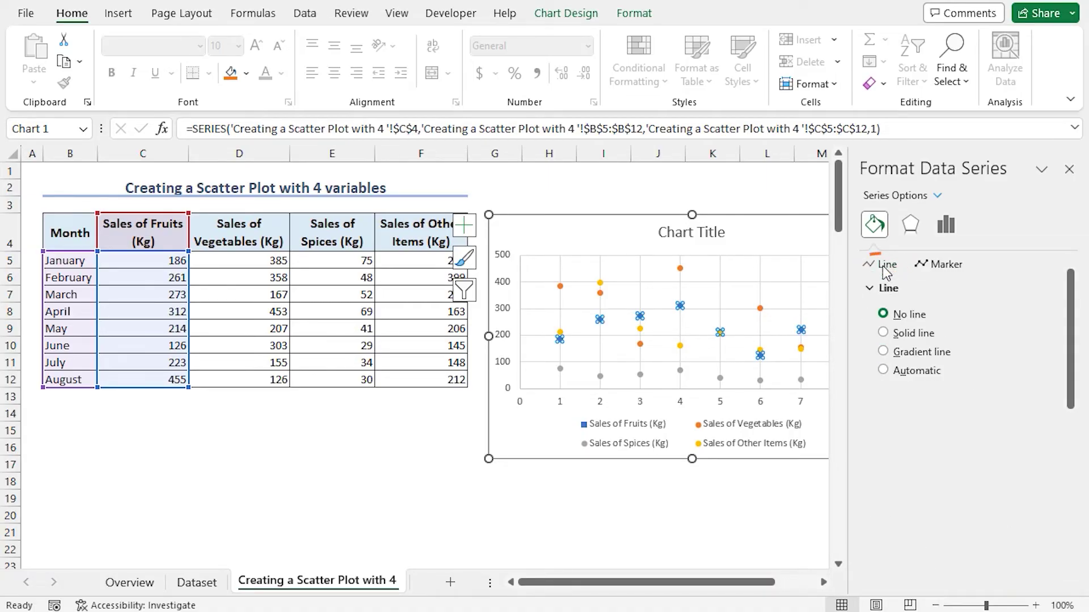
{"action": "left_click", "coordinate": [882, 333]}
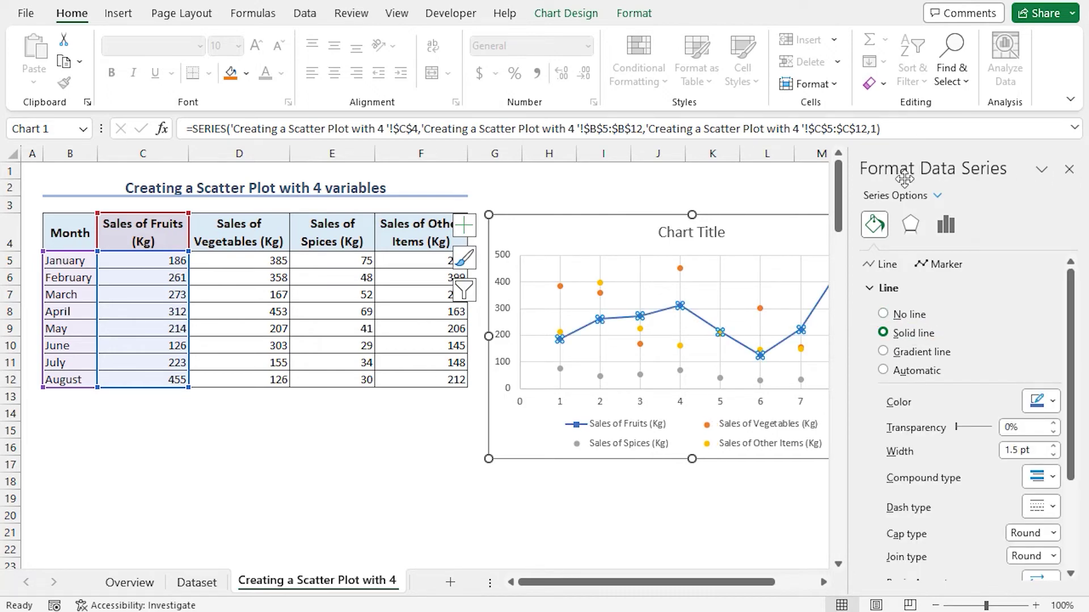
{"action": "left_click", "coordinate": [1069, 170]}
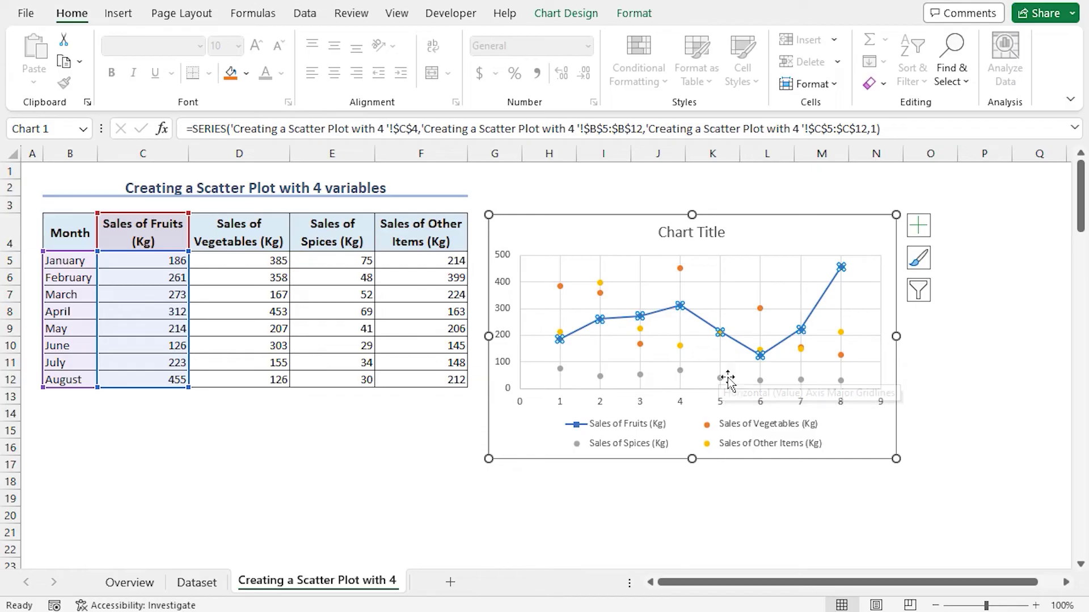
{"action": "left_click", "coordinate": [701, 395]}
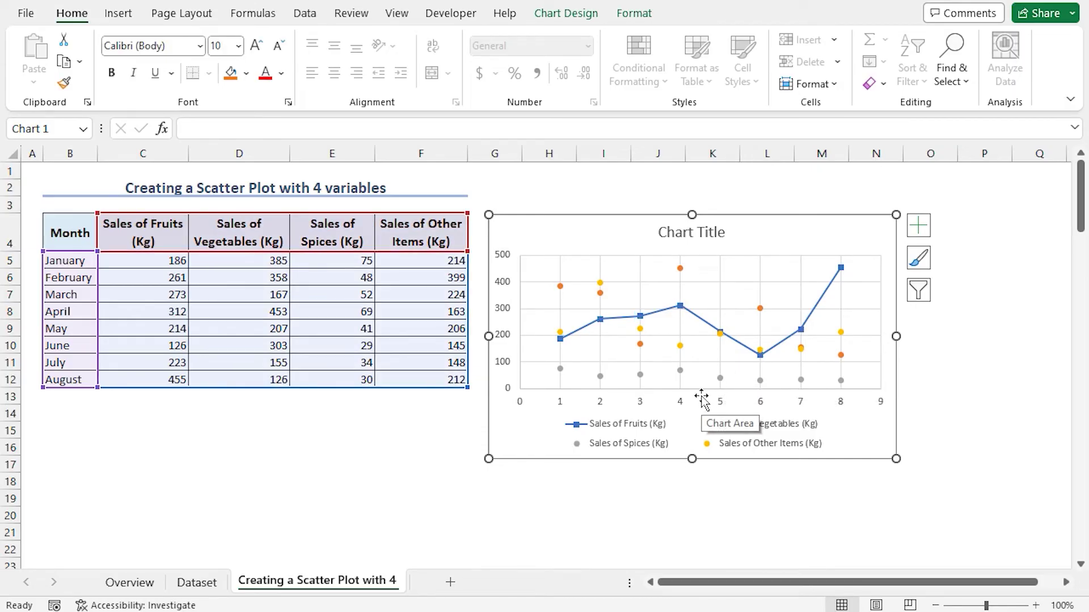
Join the Vegetables points with a solid orange line.
{"action": "double_click", "coordinate": [685, 277]}
{"action": "left_click", "coordinate": [874, 224]}
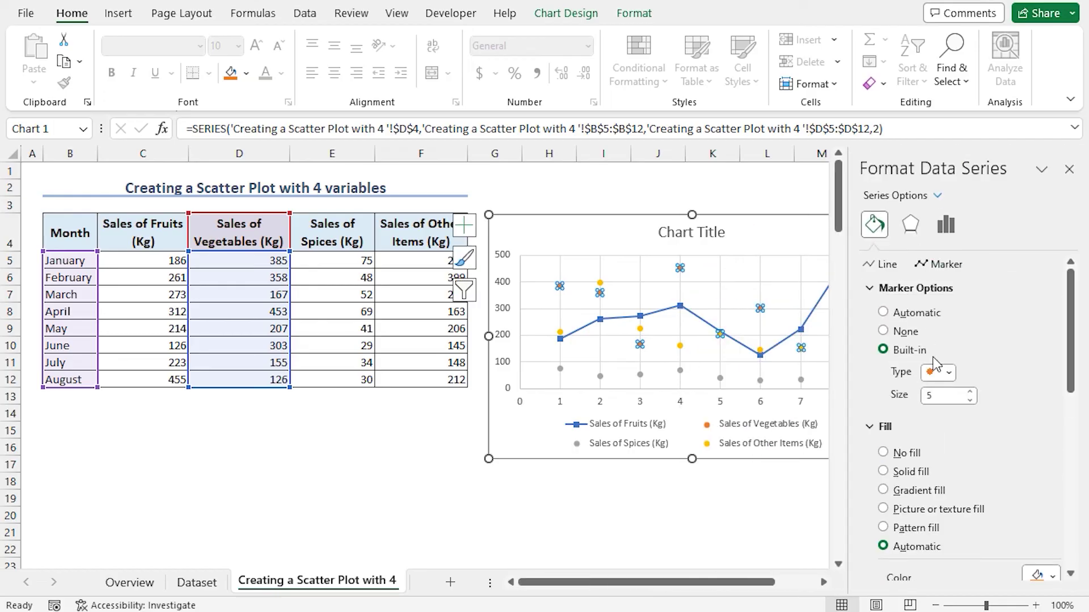
{"action": "left_click", "coordinate": [878, 263]}
{"action": "left_click", "coordinate": [1040, 401]}
{"action": "left_click", "coordinate": [1021, 446]}
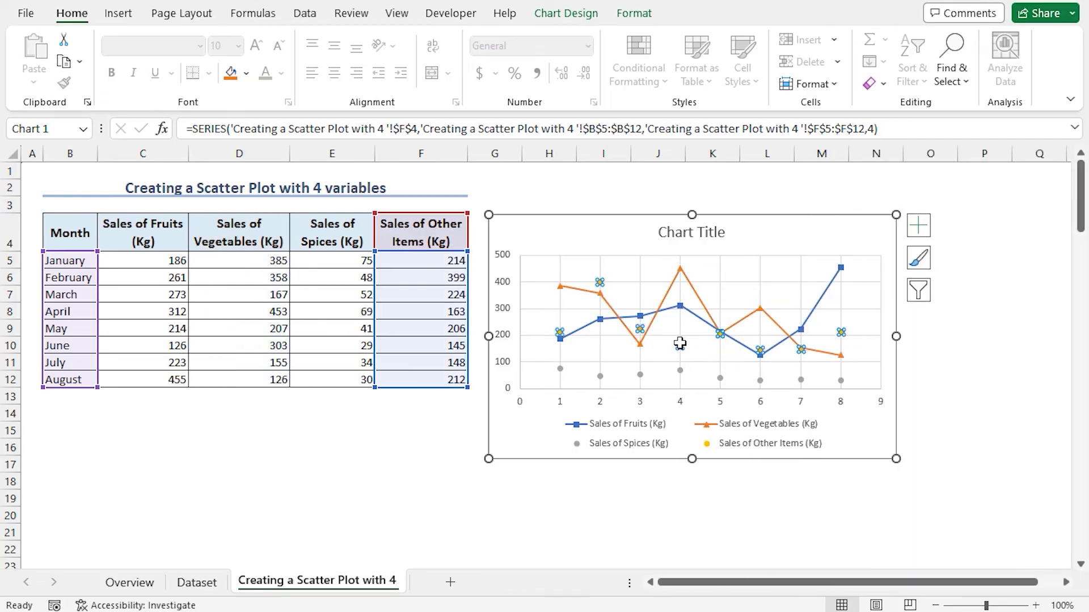
Join the Other Items points with a solid yellow line.
{"action": "double_click", "coordinate": [680, 346]}
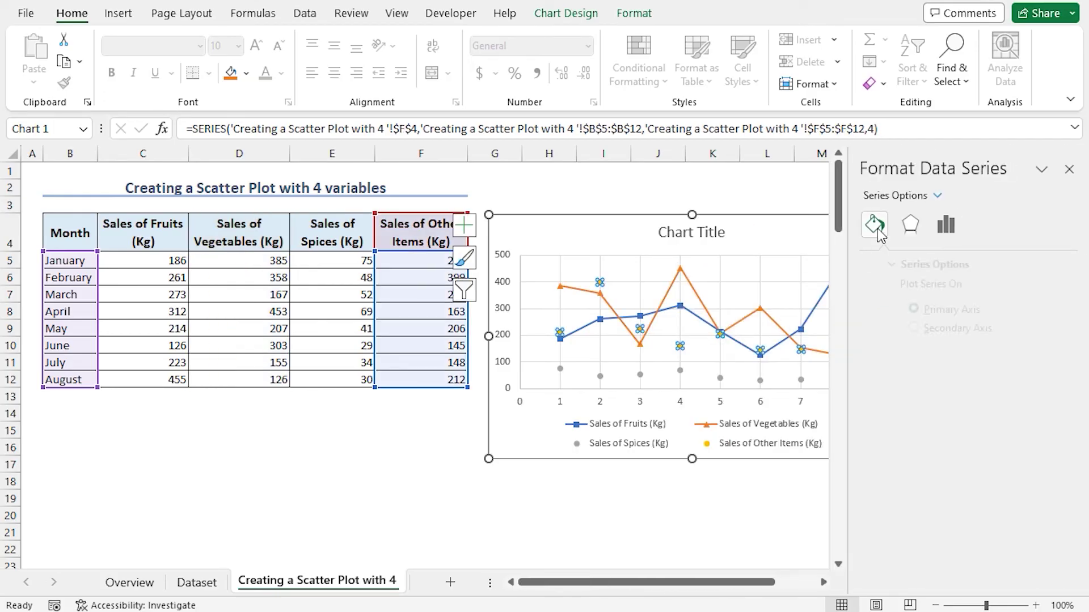
{"action": "left_click", "coordinate": [942, 264]}
{"action": "left_click", "coordinate": [879, 263]}
{"action": "left_click", "coordinate": [883, 330]}
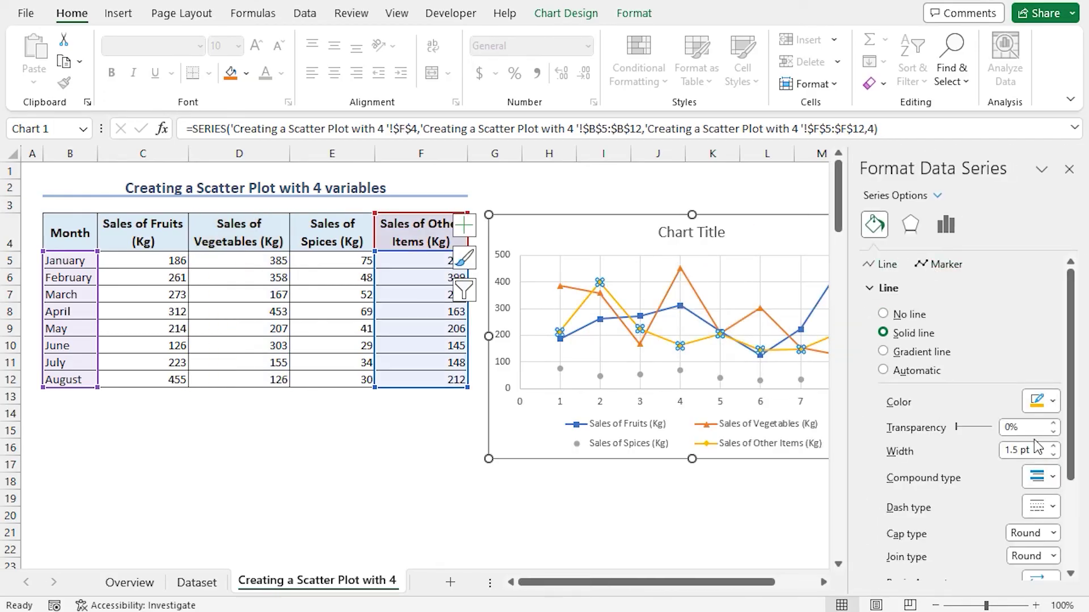
Join the Spices points with a solid green line and close the formatting pane.
{"action": "right_click", "coordinate": [719, 378]}
{"action": "left_click", "coordinate": [802, 560]}
{"action": "left_click", "coordinate": [883, 352]}
{"action": "left_click", "coordinate": [879, 264]}
{"action": "left_click", "coordinate": [883, 331]}
{"action": "left_click", "coordinate": [1041, 401]}
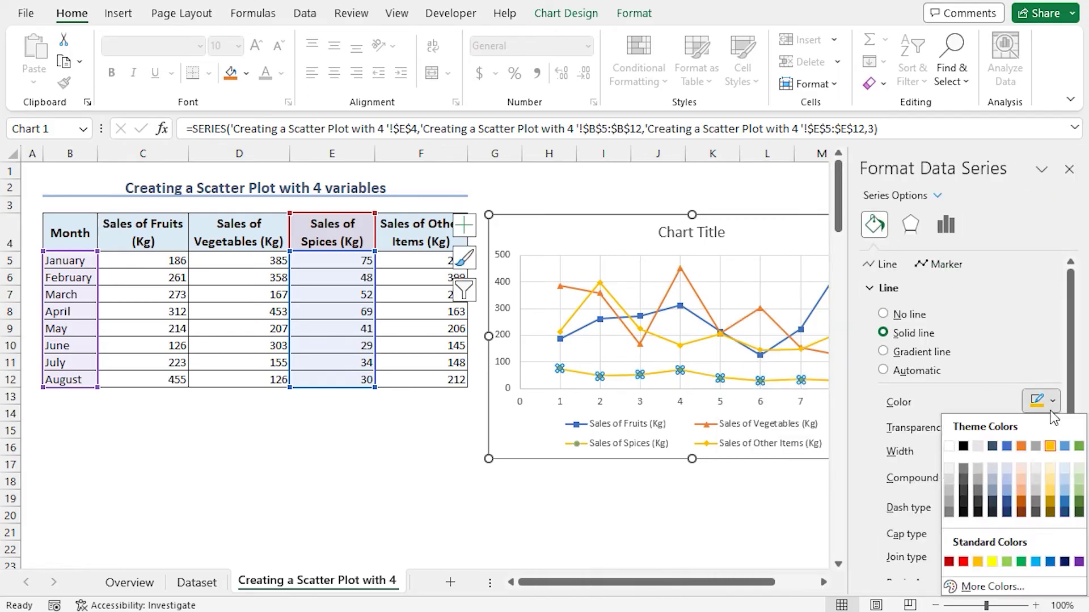
{"action": "left_click", "coordinate": [1066, 445]}
{"action": "left_click", "coordinate": [1069, 169]}
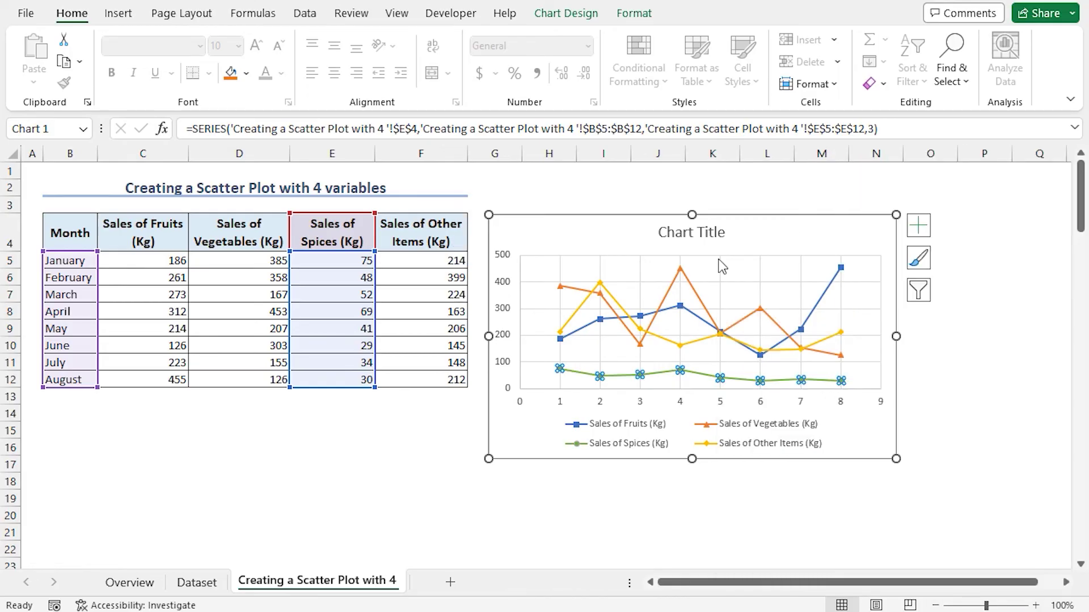
{"action": "left_click", "coordinate": [668, 233]}
Replace the placeholder Chart Title text with '4 Variable Scatter Plot'.
{"action": "left_click_drag", "start_coordinate": [726, 232], "coordinate": [674, 230]}
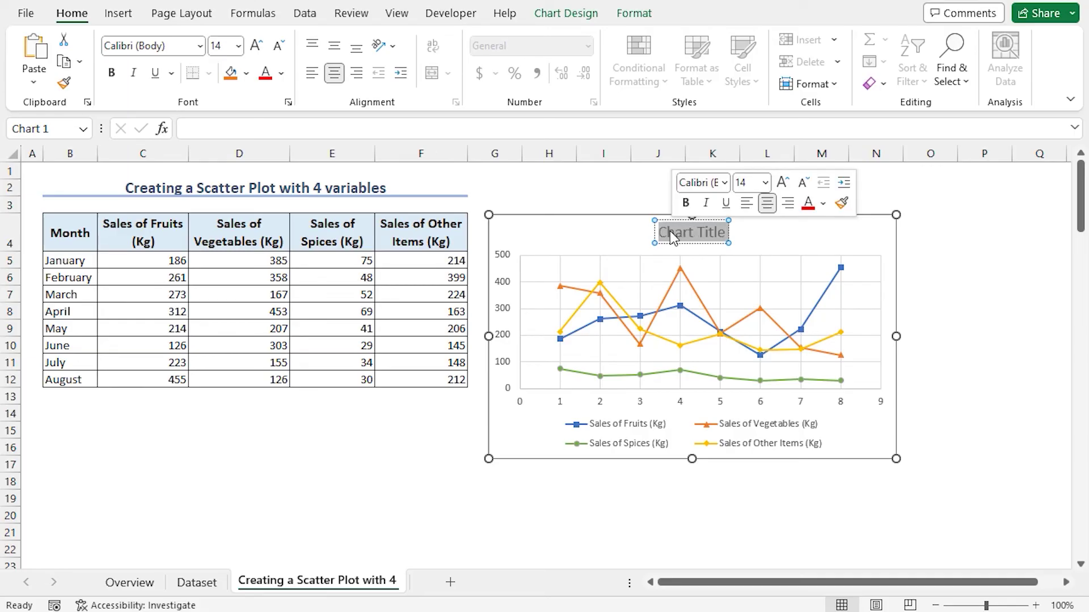
{"action": "type", "text": "4"}
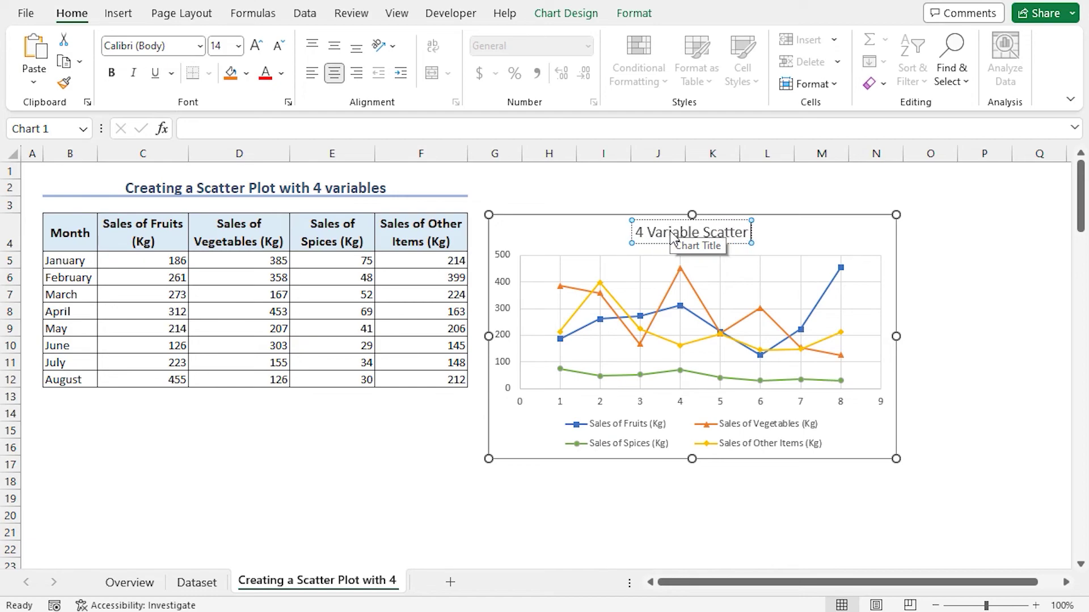
{"action": "type", "text": "Variable Scatter Plot"}
{"action": "left_click", "coordinate": [799, 236]}
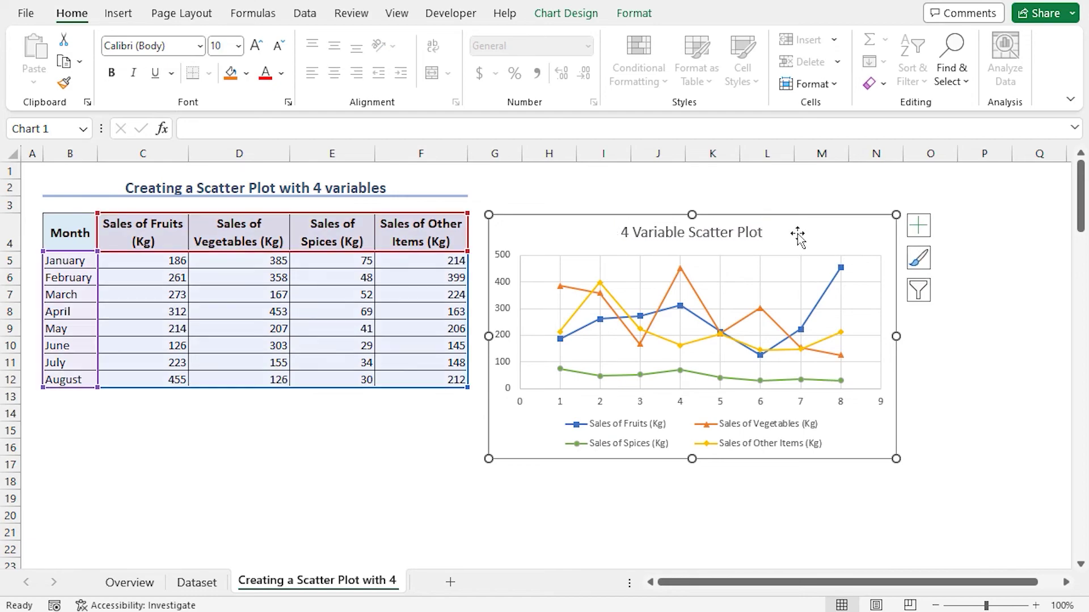